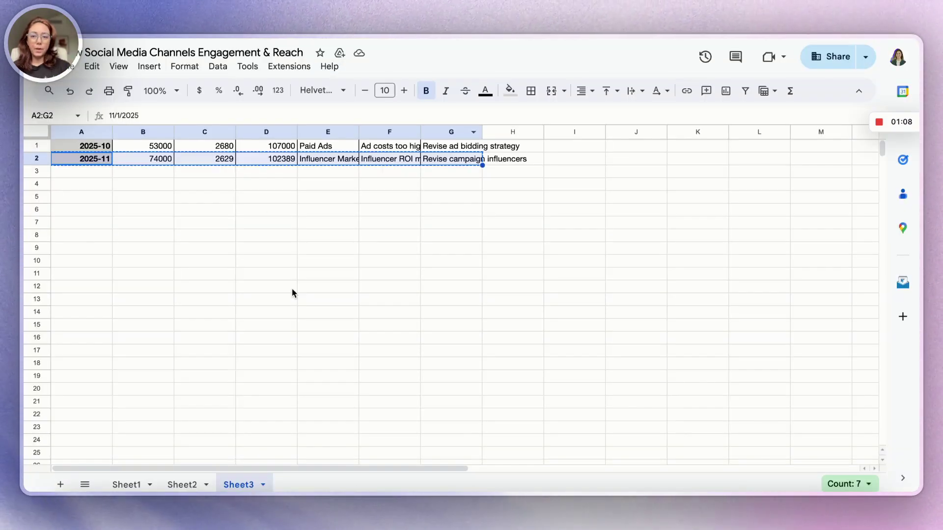
# - Clear the copied rows on Sheet3 and switch to Sheet2's monthly metrics table
pyautogui.click(292, 293)
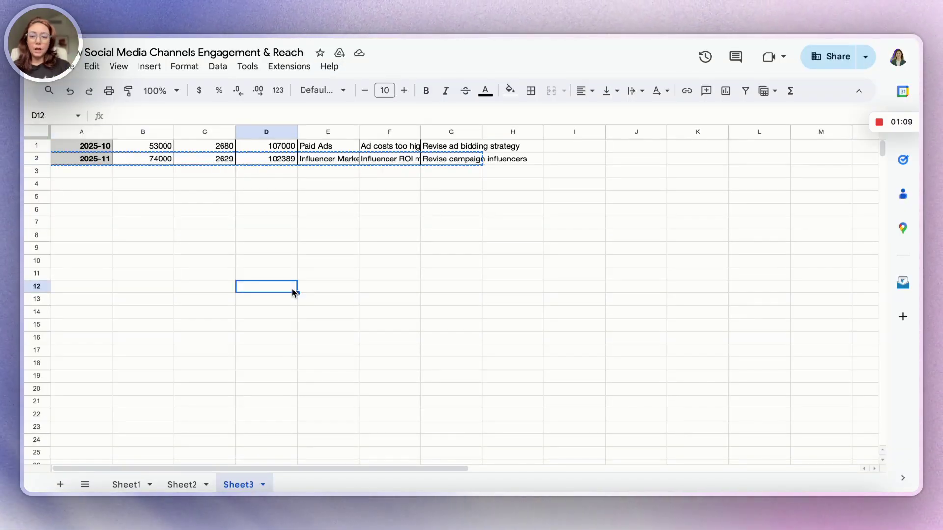
pyautogui.click(182, 484)
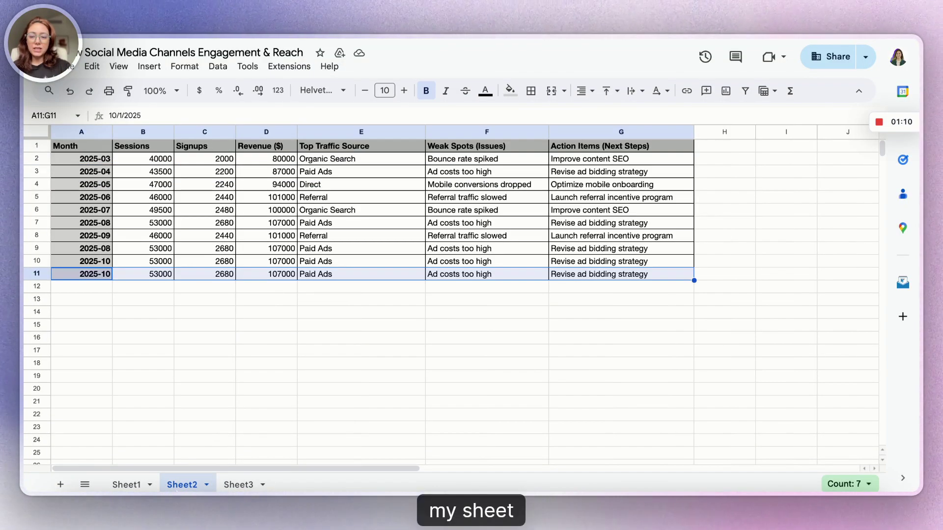
pyautogui.click(130, 297)
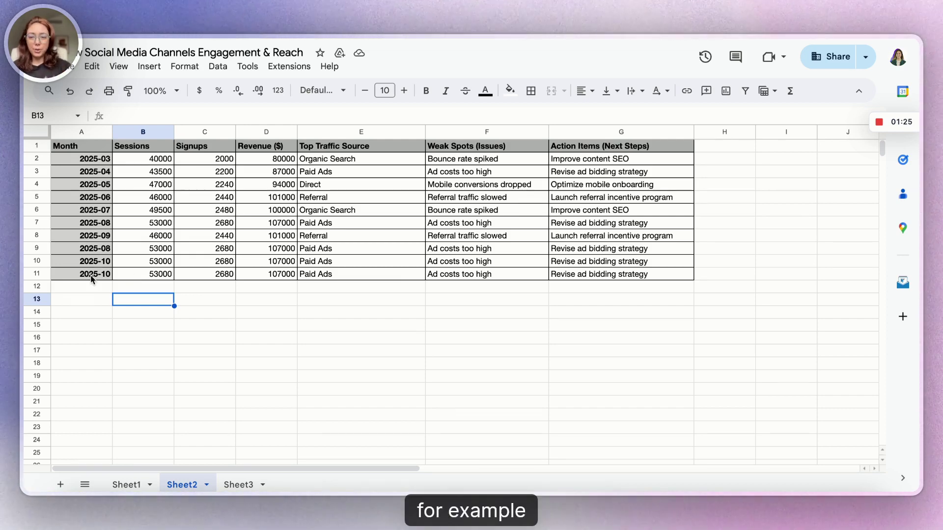
# - Show row 11's sessions, signups, revenue, traffic source, weak spot and action item values
pyautogui.click(166, 275)
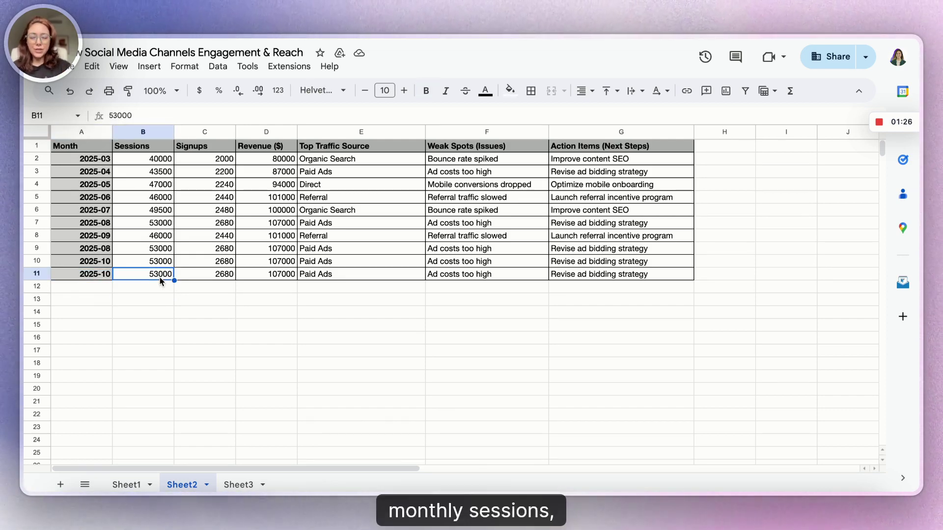
pyautogui.click(221, 278)
pyautogui.click(278, 277)
pyautogui.click(371, 274)
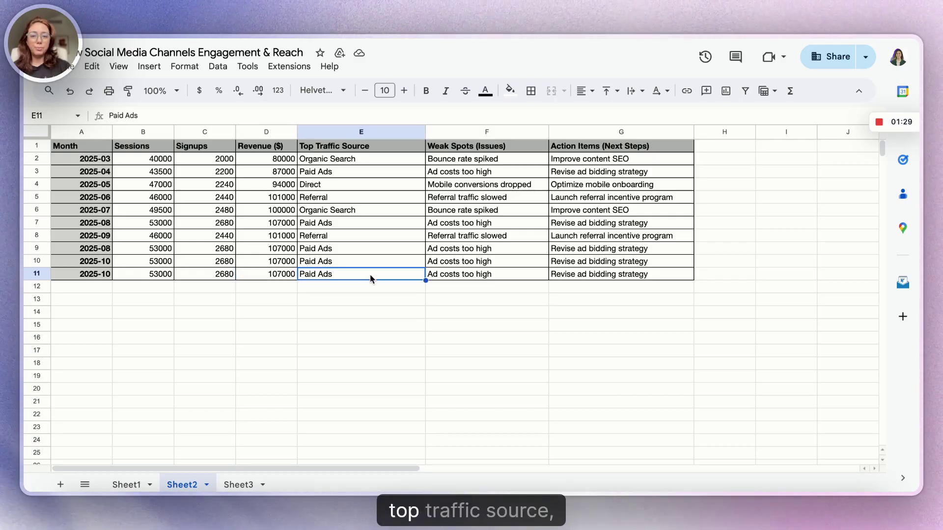
pyautogui.click(499, 276)
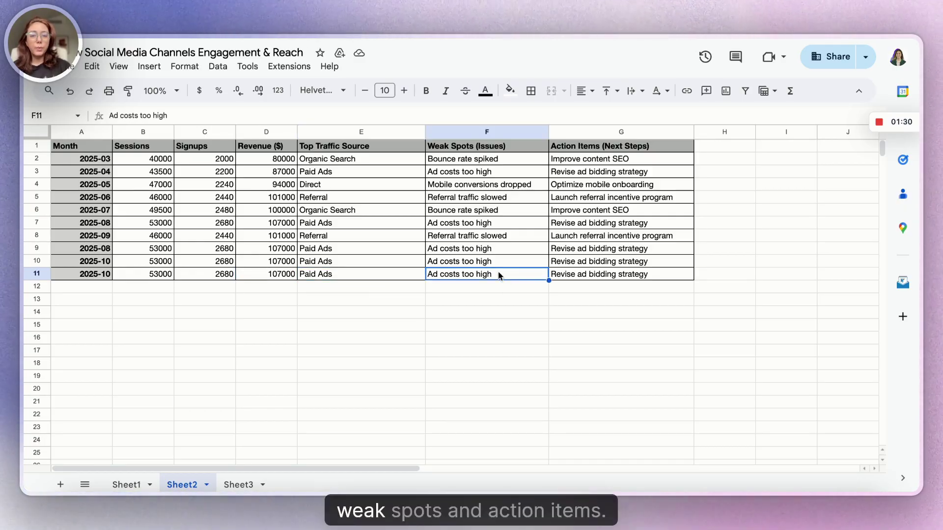
pyautogui.click(604, 278)
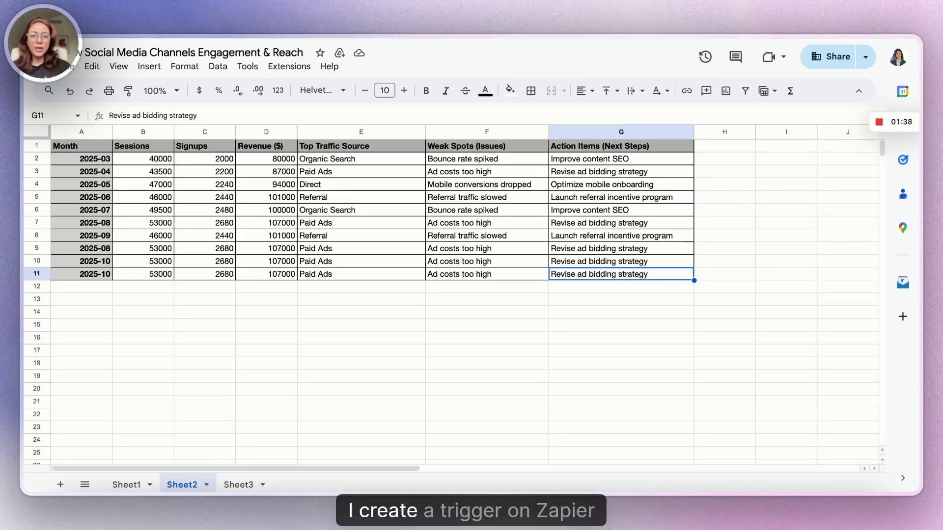
# - Show the New Spreadsheet Row trigger's setup and its engagement spreadsheet, worksheet Sheet2
pyautogui.press('super+Tab')
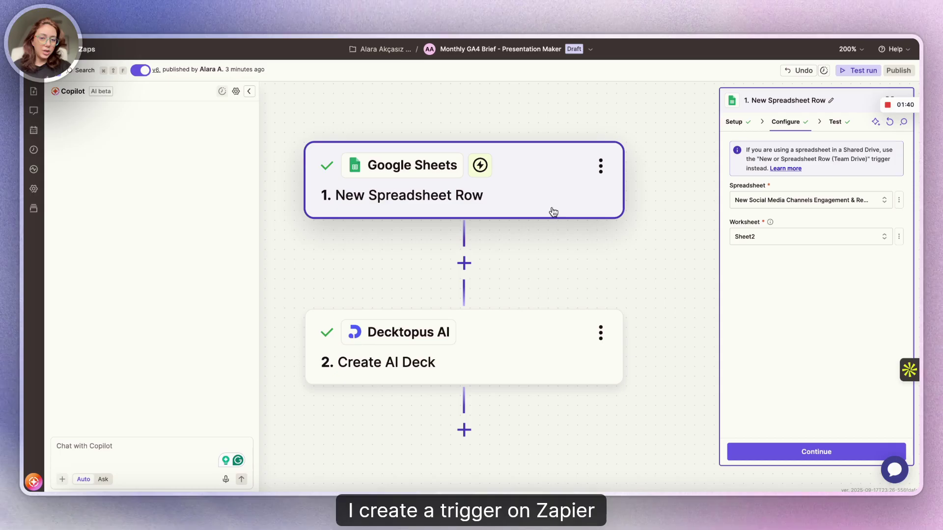
pyautogui.click(736, 122)
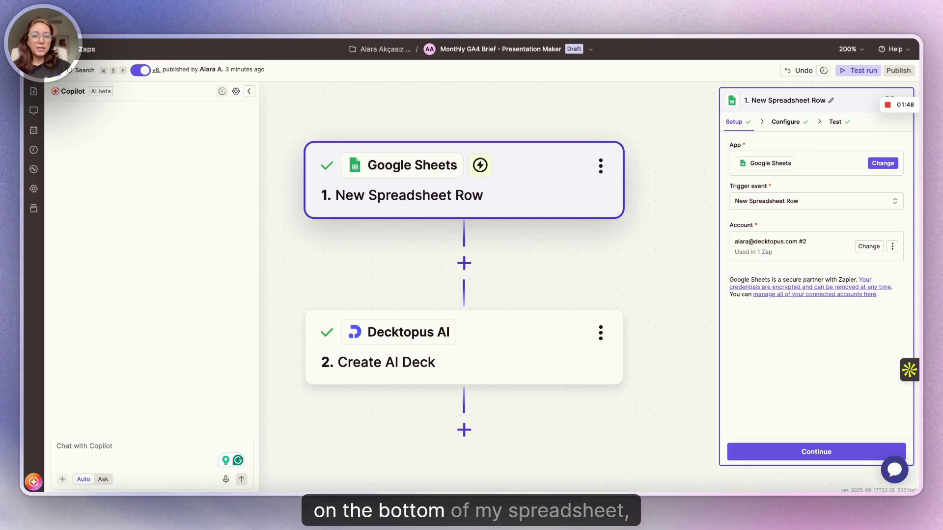
pyautogui.click(785, 122)
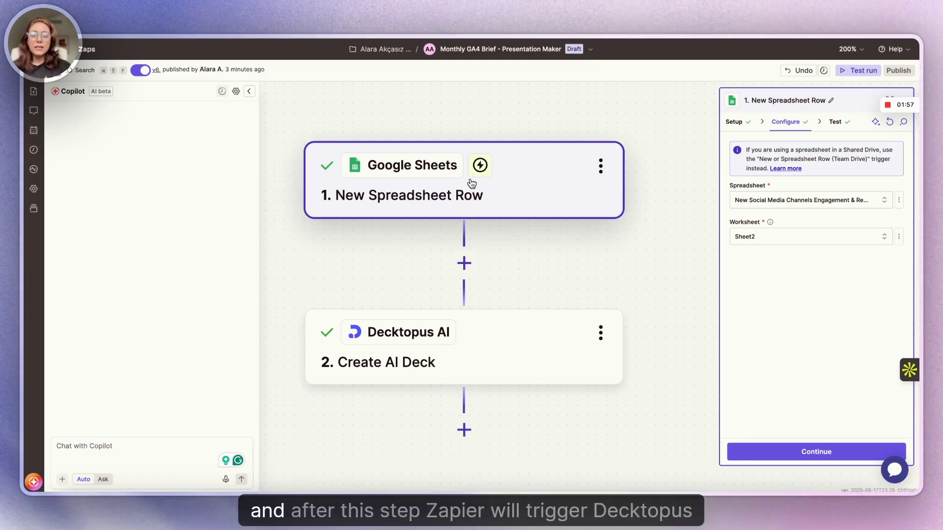
pyautogui.scroll(-1, 542, 300)
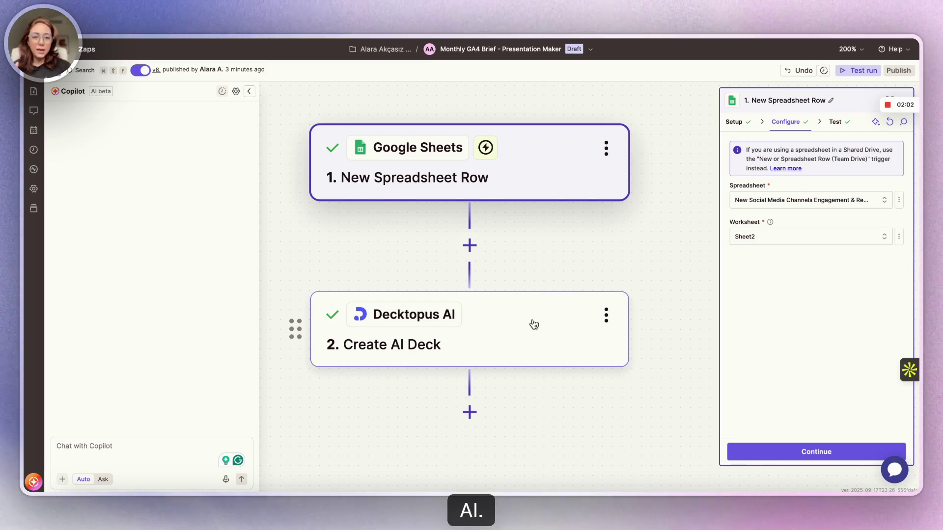
# - Open the Decktopus AI Create AI Deck step and read its column-to-slide prompt
pyautogui.click(533, 324)
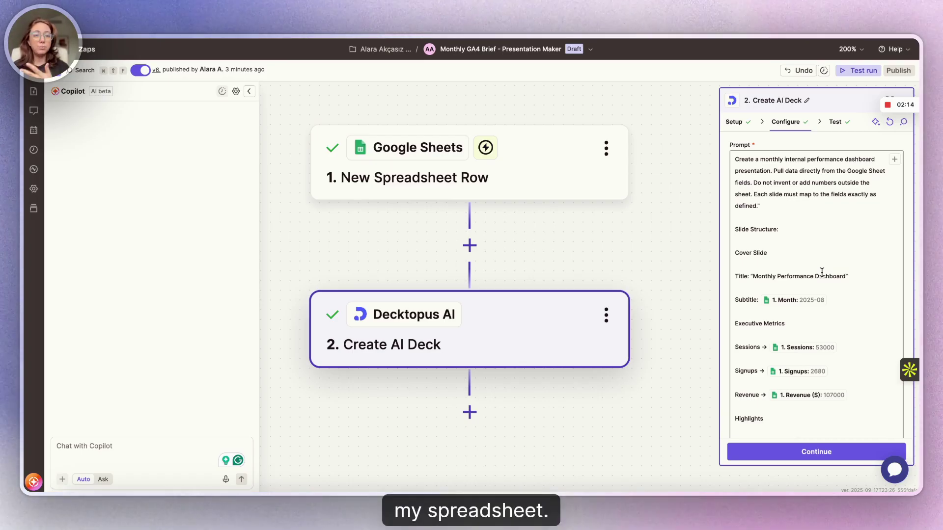
pyautogui.scroll(-3, 819, 261)
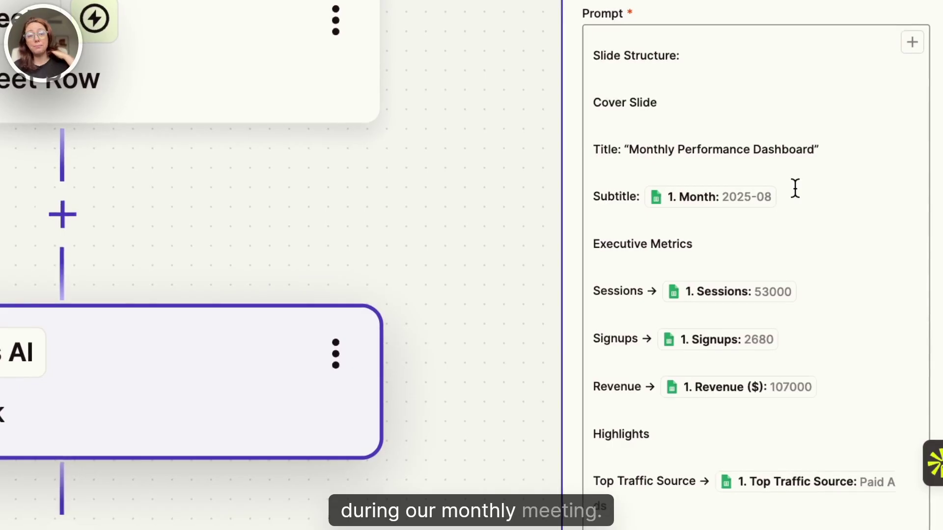
pyautogui.scroll(-3, 796, 188)
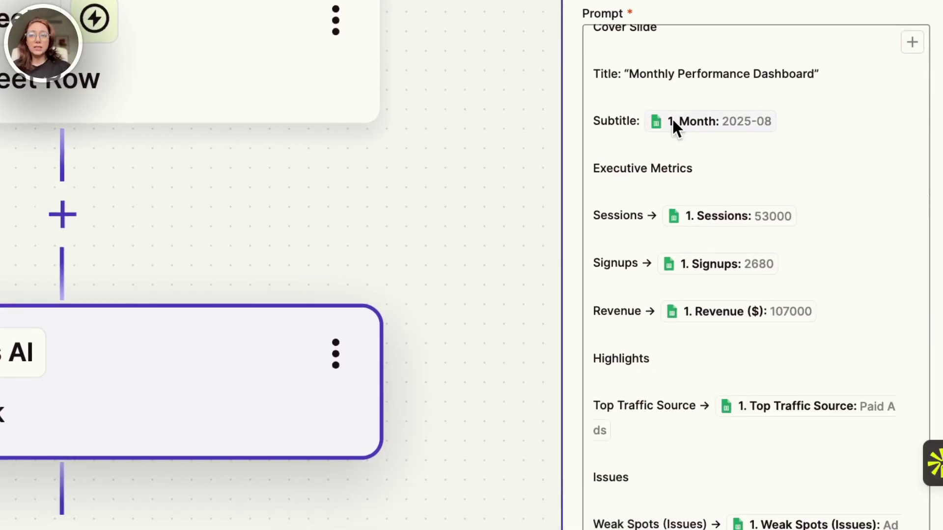
pyautogui.scroll(-5, 673, 121)
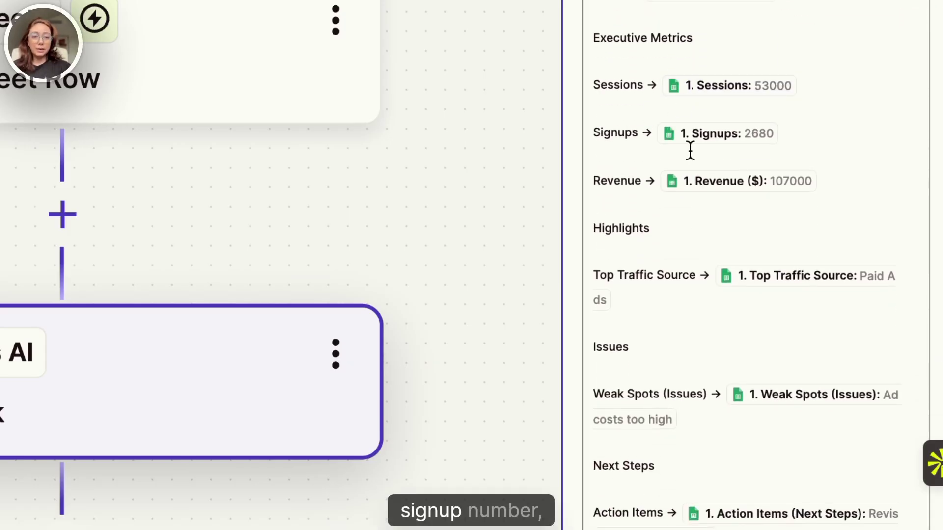
pyautogui.scroll(-6, 670, 366)
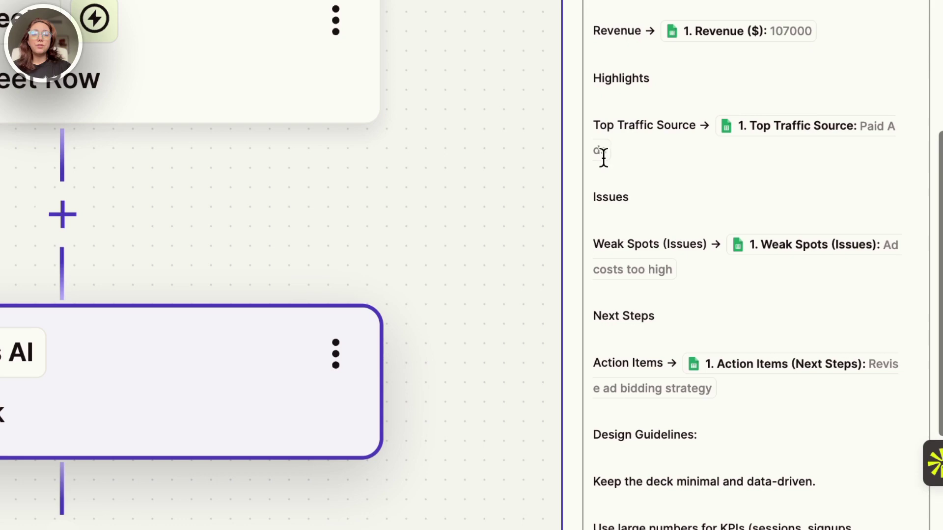
pyautogui.scroll(-3, 731, 309)
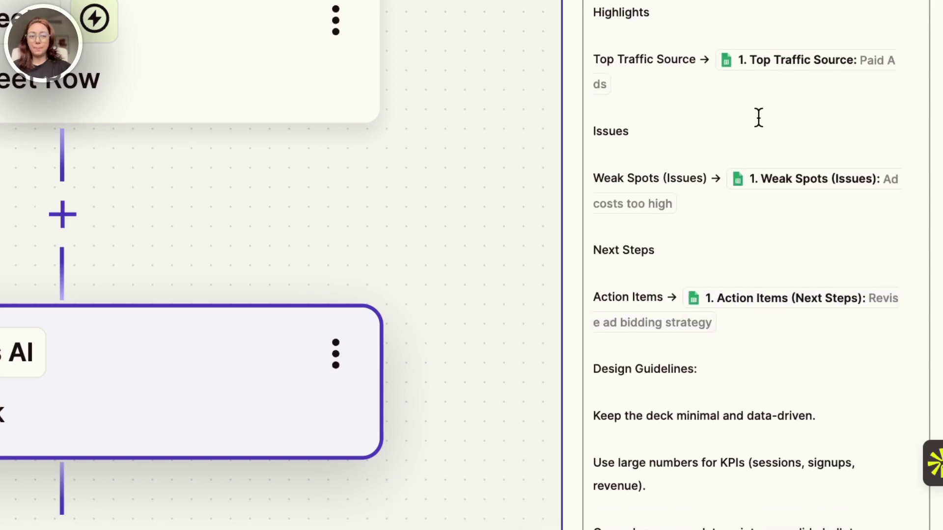
# - Review the Theme and Image Provider settings, then go back to the spreadsheet
pyautogui.scroll(20, 725, 133)
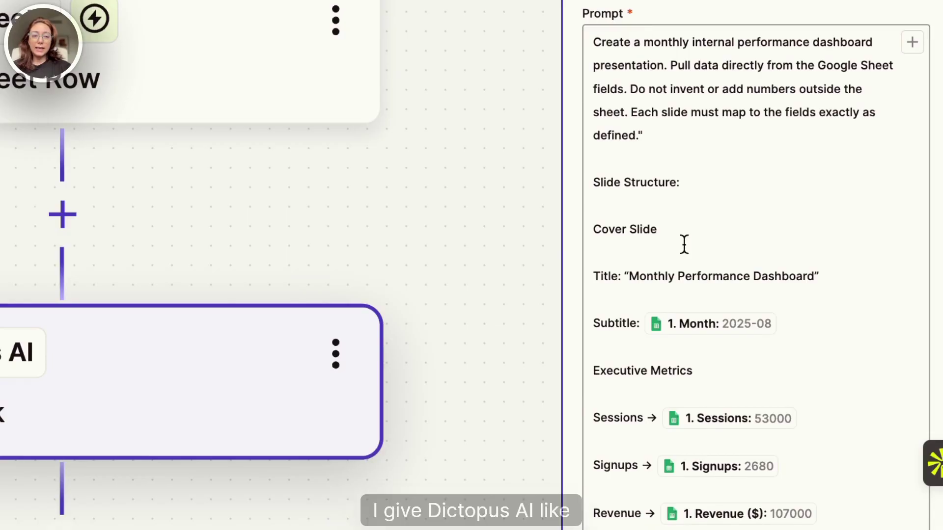
pyautogui.scroll(-5, 673, 260)
pyautogui.scroll(-3, 674, 262)
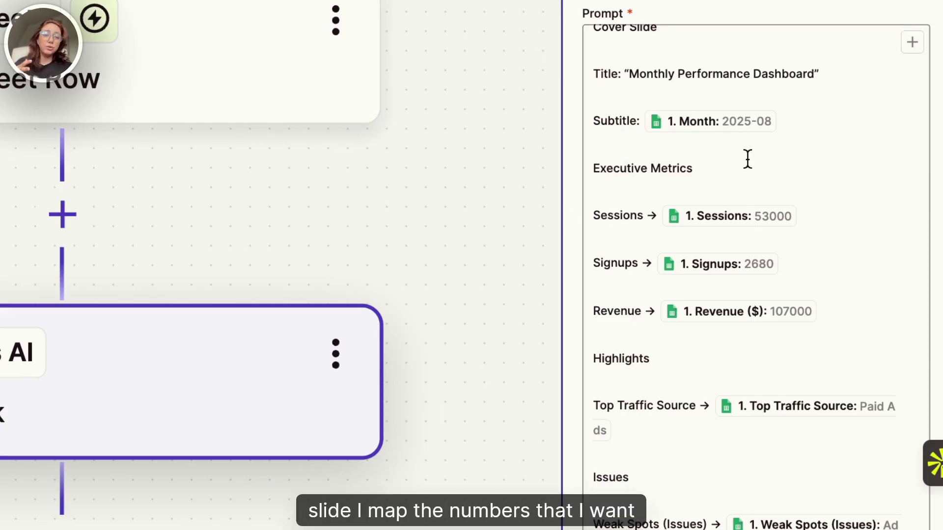
pyautogui.scroll(-2, 757, 265)
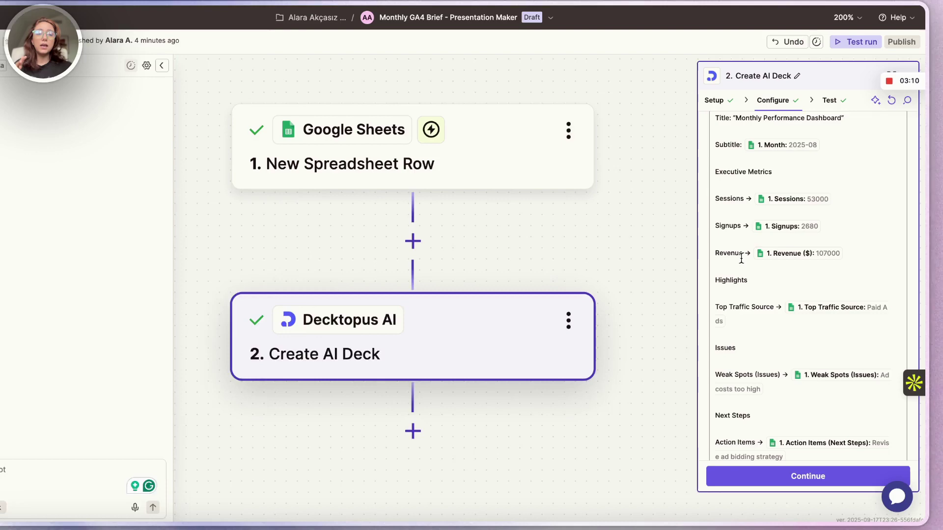
pyautogui.scroll(-6, 742, 259)
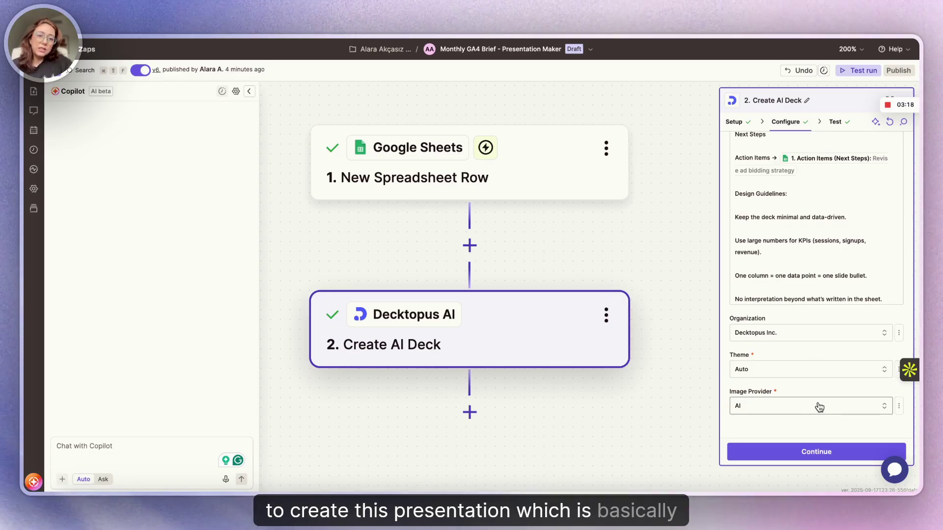
pyautogui.scroll(5, 818, 404)
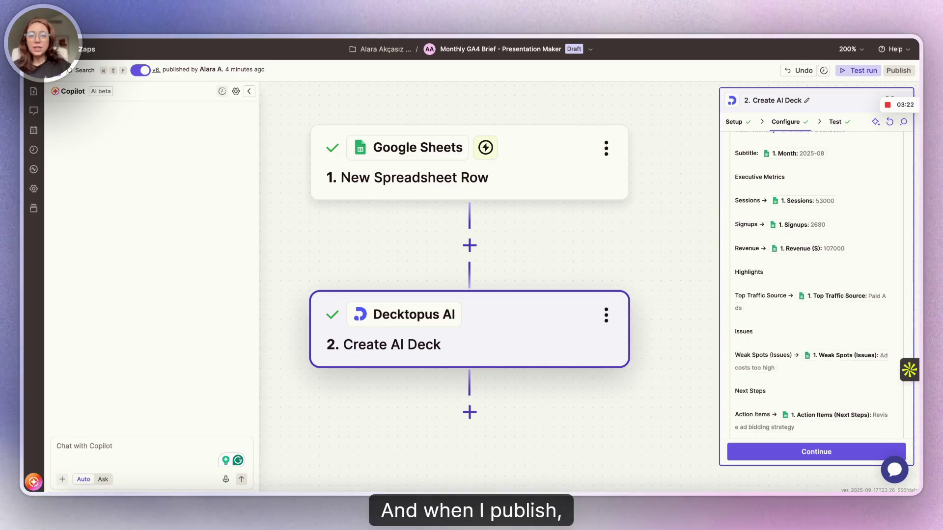
pyautogui.press('super+Tab')
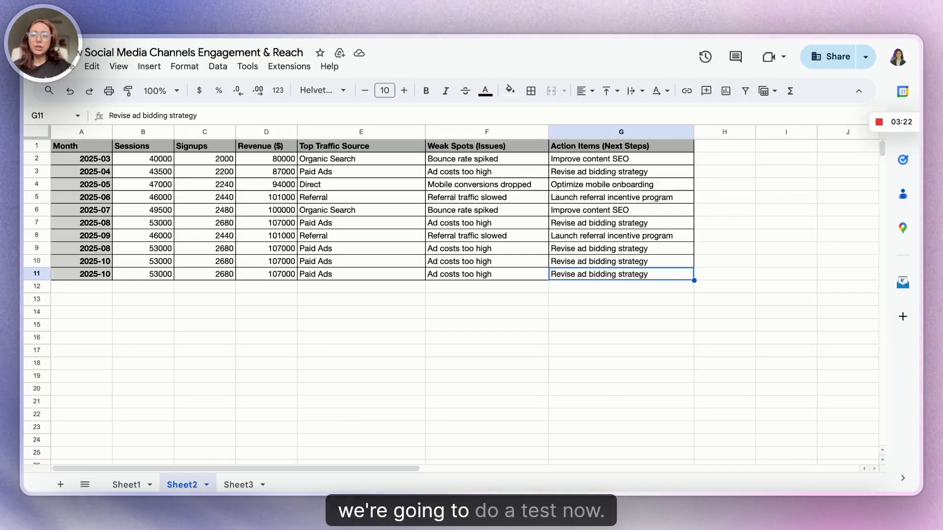
# - Paste the 2025-11 Influencer Marketing row into row 12 of Sheet2
pyautogui.click(77, 289)
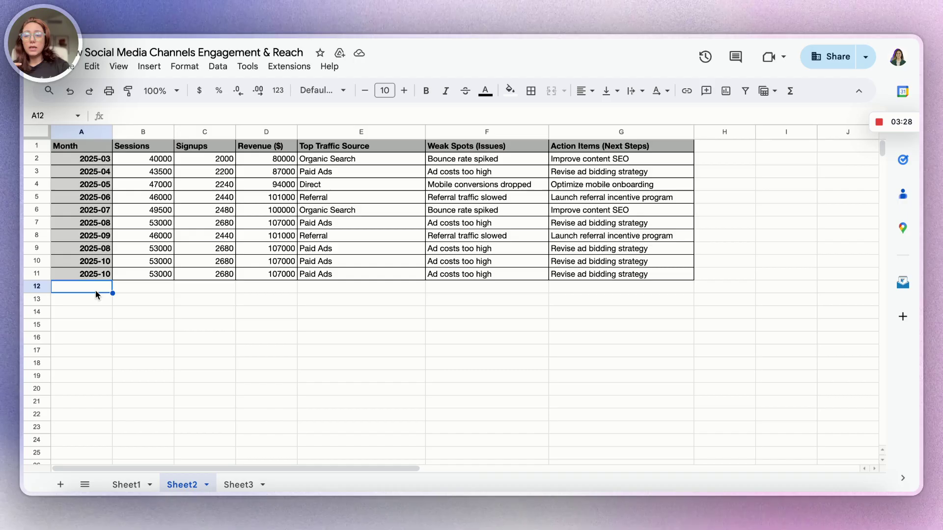
pyautogui.press('super+v')
pyautogui.click(668, 291)
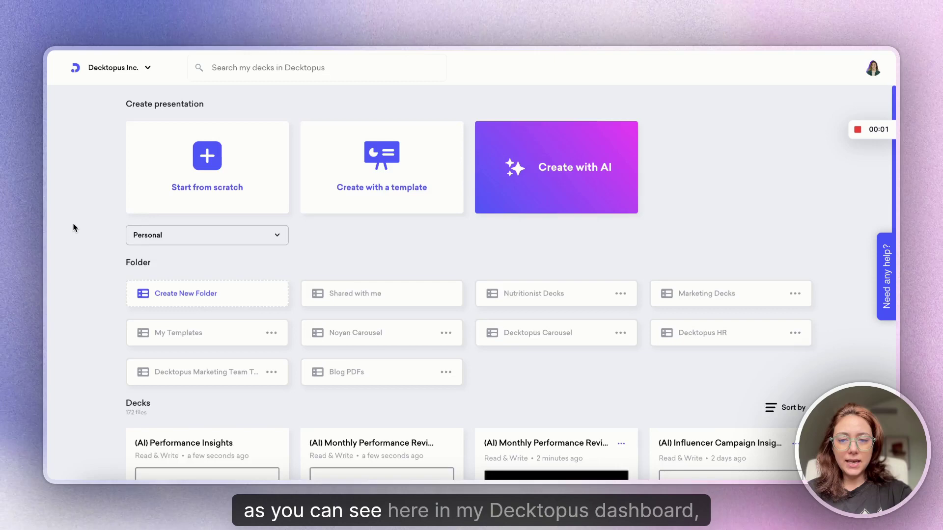
# - Open the (AI) Performance Insights deck and compare Executive Metrics, Highlights and Issues slides with the sheet
pyautogui.scroll(-3, 74, 227)
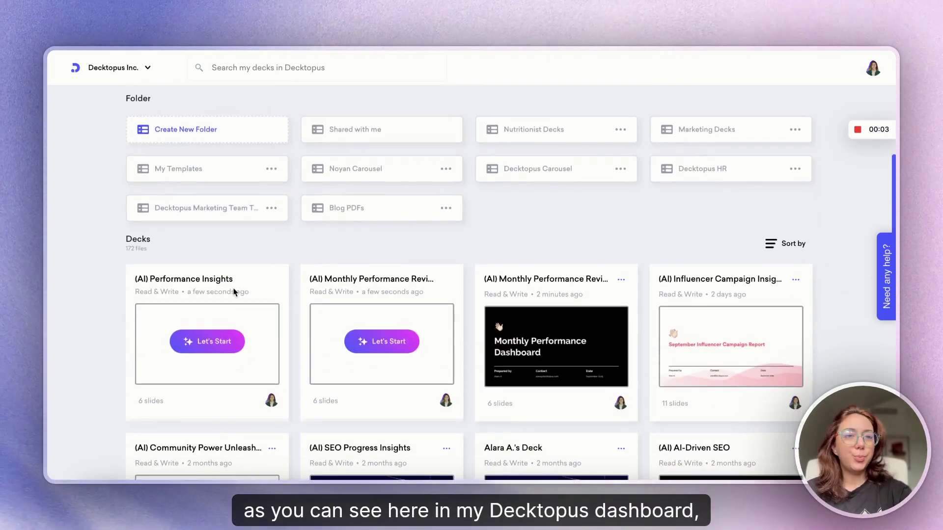
pyautogui.click(191, 346)
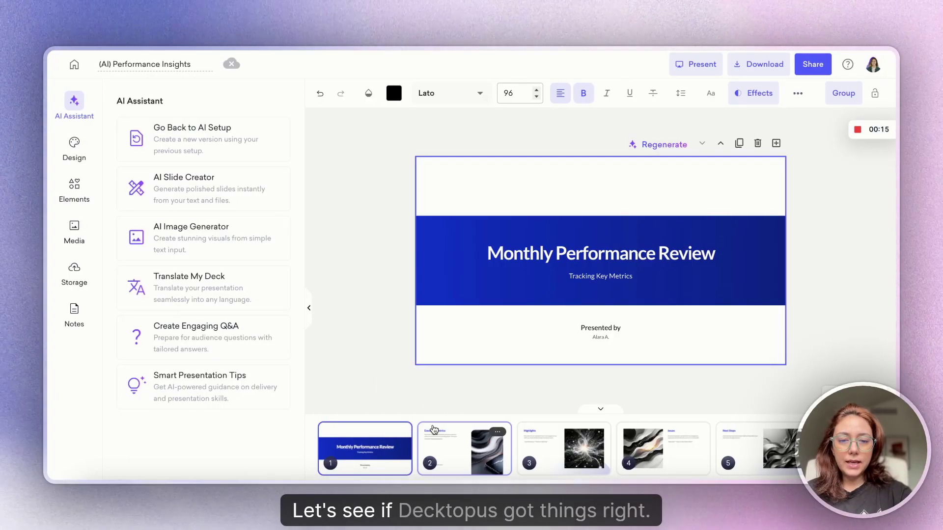
pyautogui.click(442, 450)
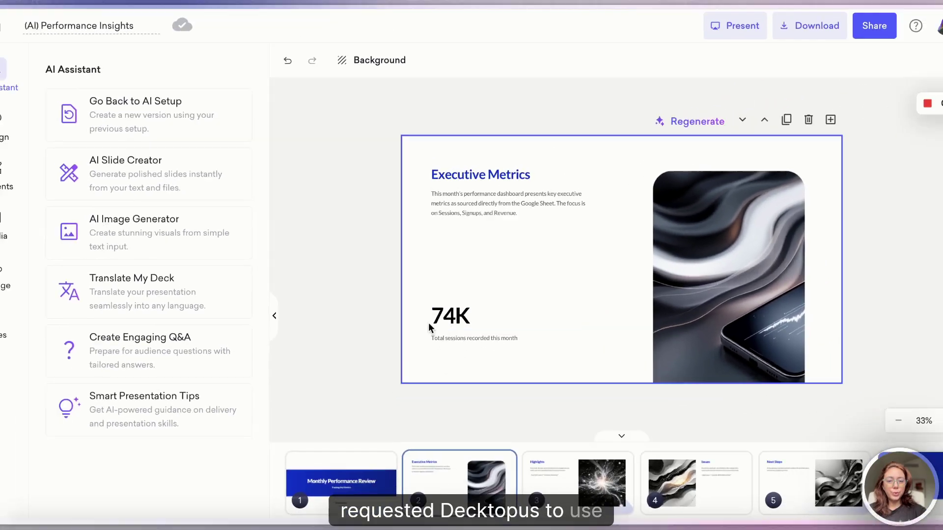
pyautogui.press('super+Tab')
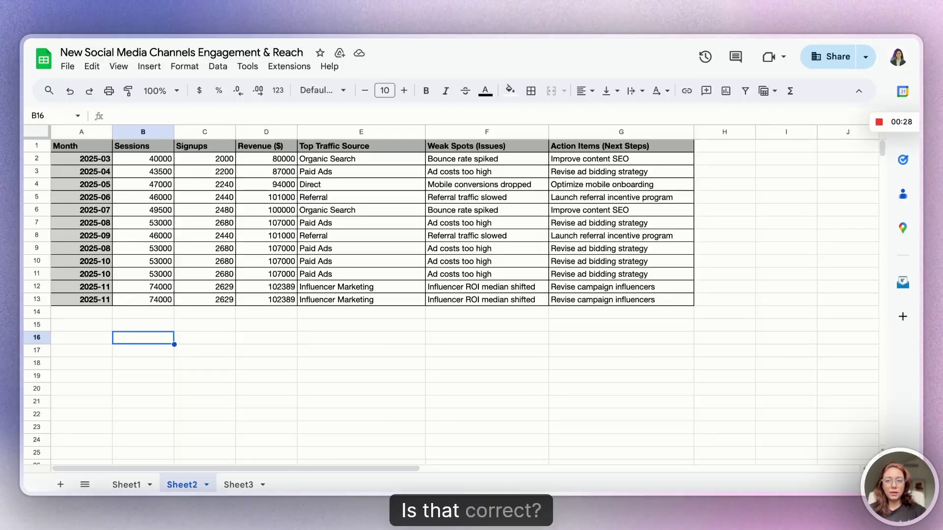
pyautogui.press('super+Tab')
pyautogui.press('Down')
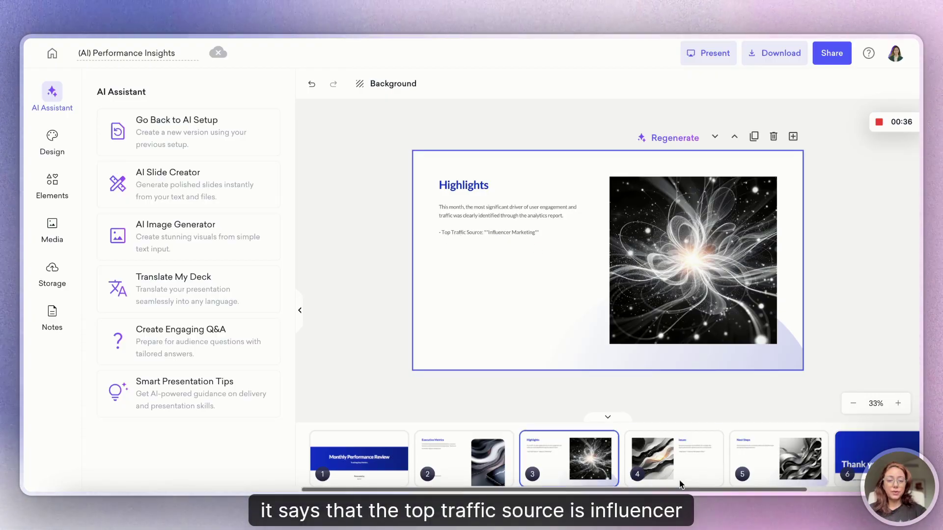
pyautogui.click(672, 450)
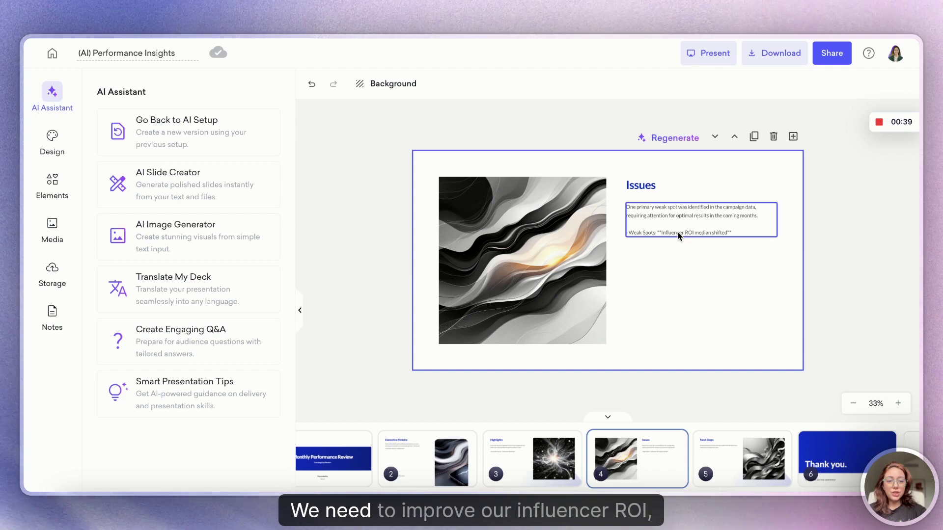